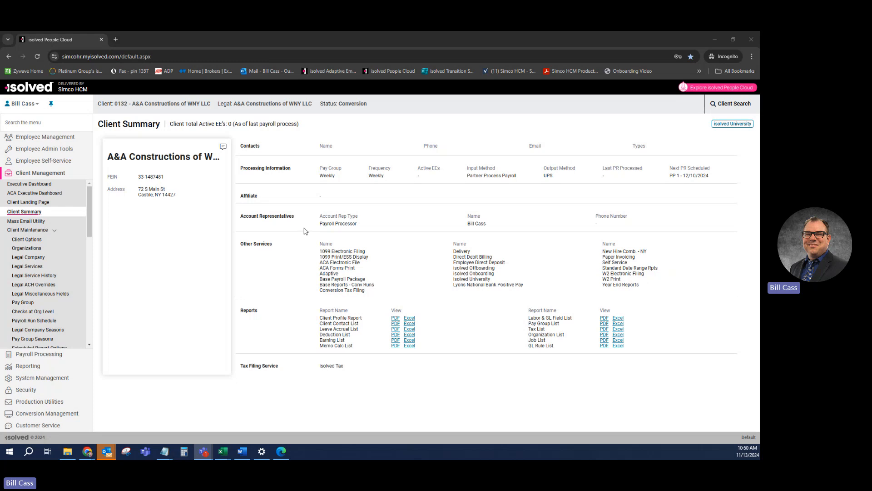
- From Employee Admin Tools > Pending Employees, launch the Client New Hire Wizard for the pending hire
left_click(51, 150)
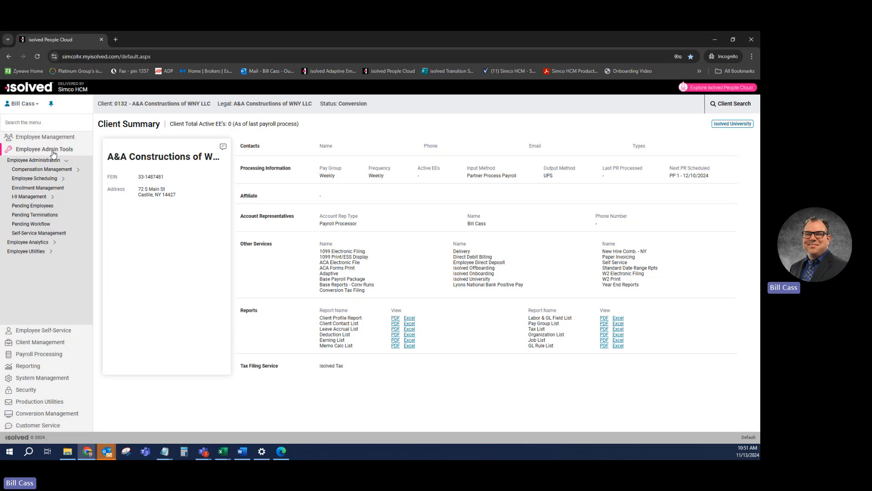
left_click(36, 206)
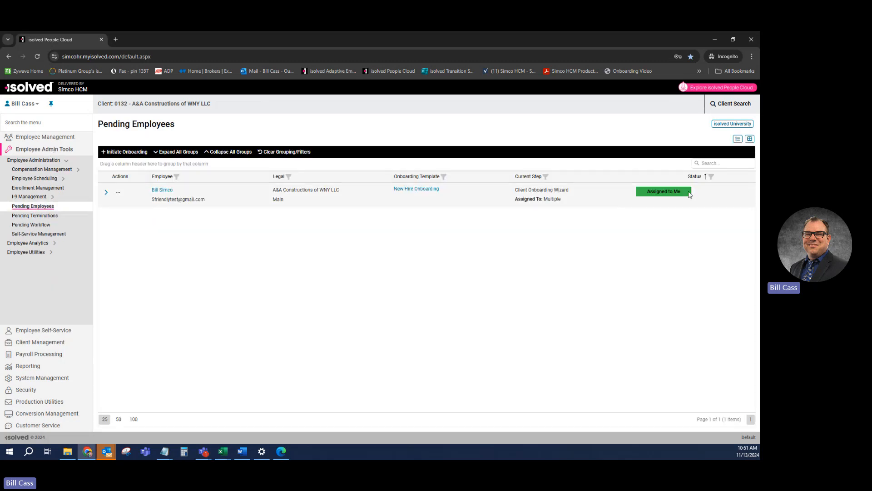
left_click_drag(689, 193, 649, 195)
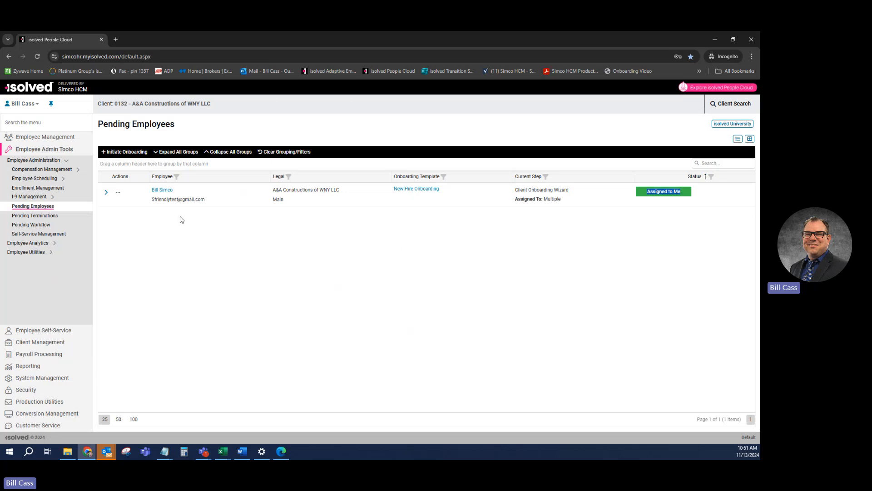
left_click(118, 195)
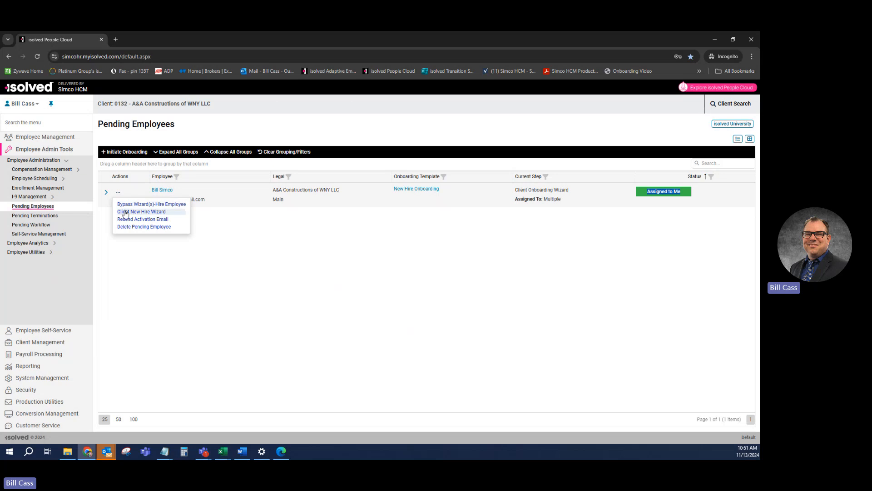
left_click(129, 212)
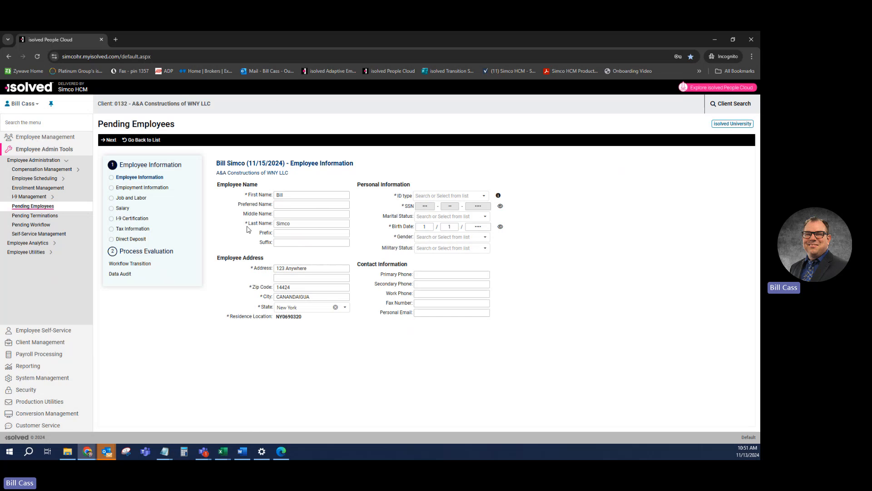
- Select Male as the new hire's gender and continue to Employment Information
left_click(109, 140)
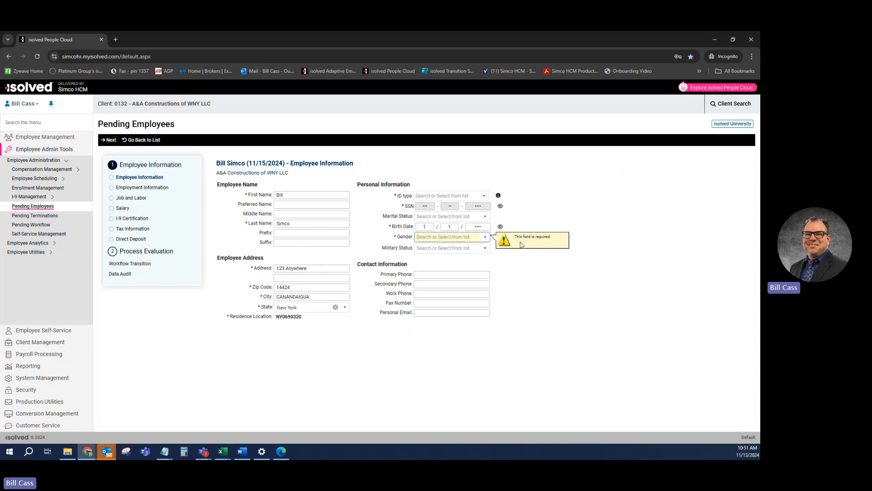
left_click(452, 237)
left_click(446, 254)
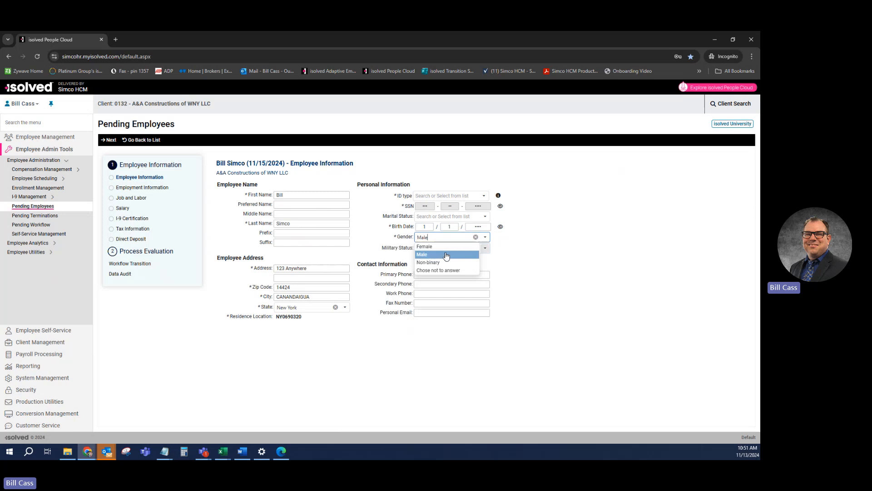
left_click(108, 139)
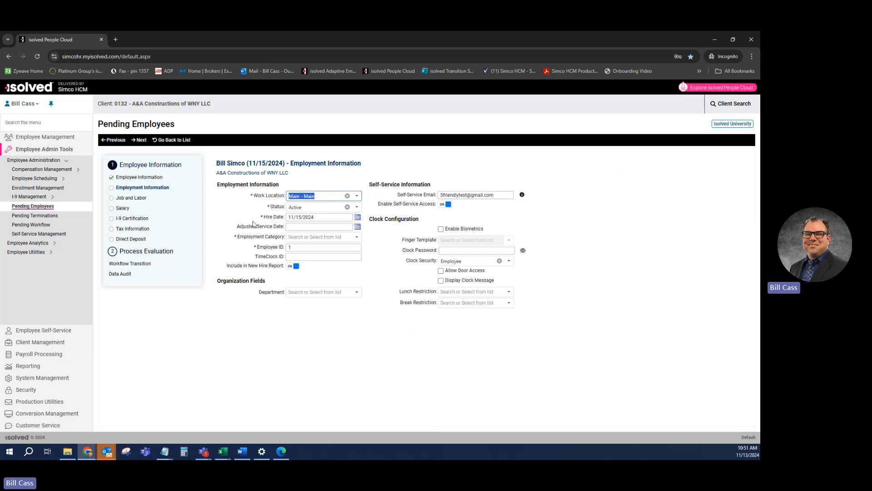
- Set Employment Category to Full Time, turn off Include in New Hire Report, and continue to Job and Labor
left_click(301, 237)
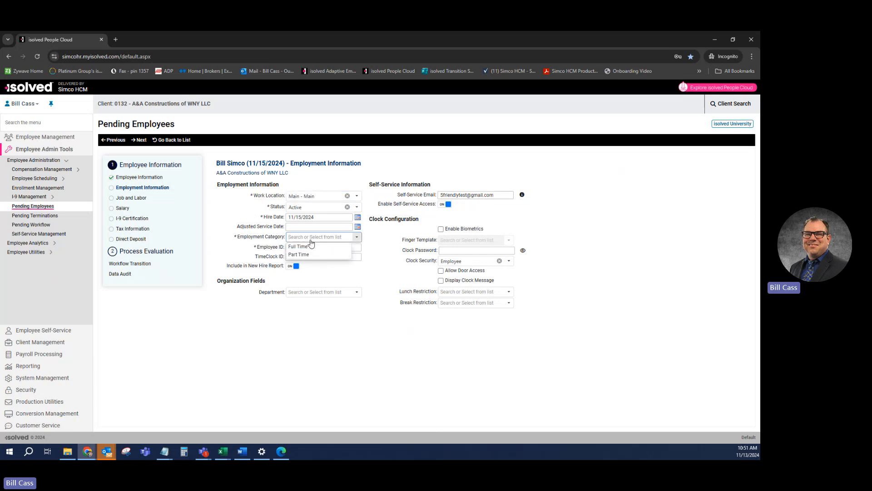
left_click(306, 247)
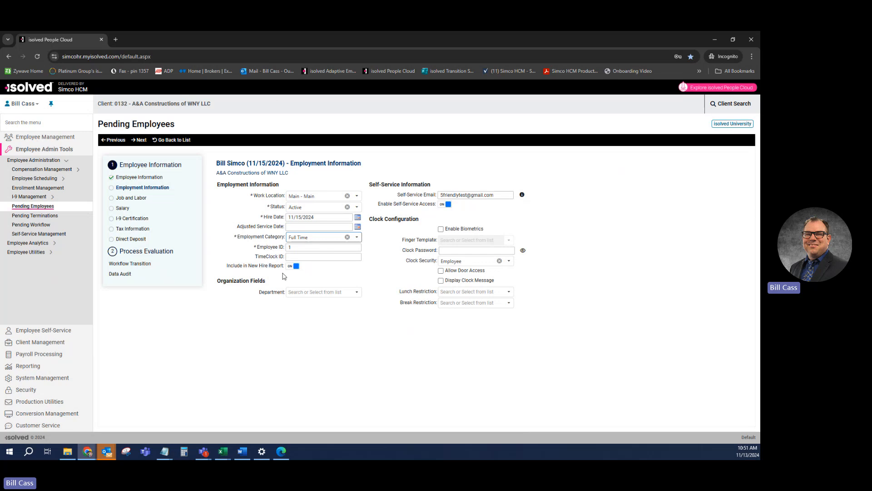
left_click_drag(227, 266, 282, 266)
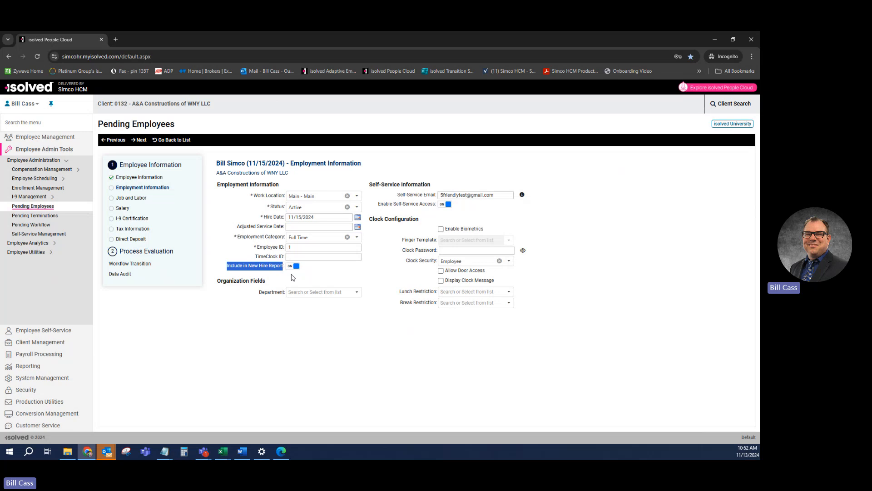
left_click(292, 268)
left_click(329, 293)
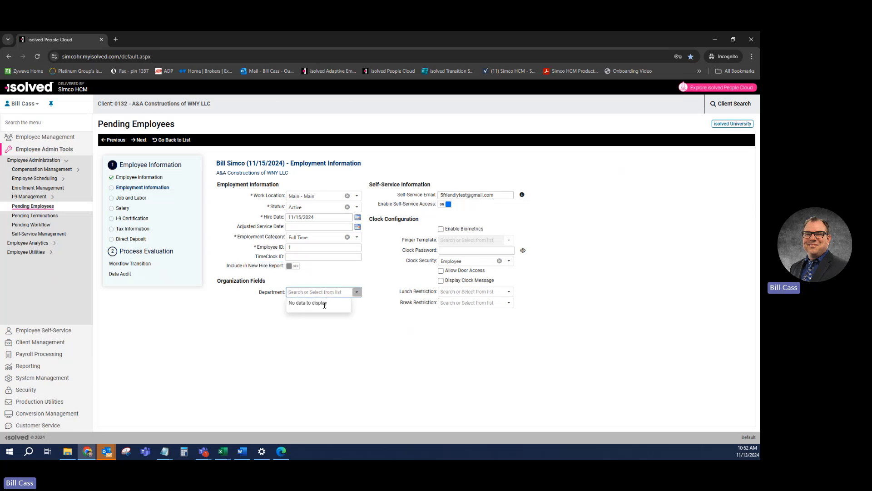
left_click(377, 319)
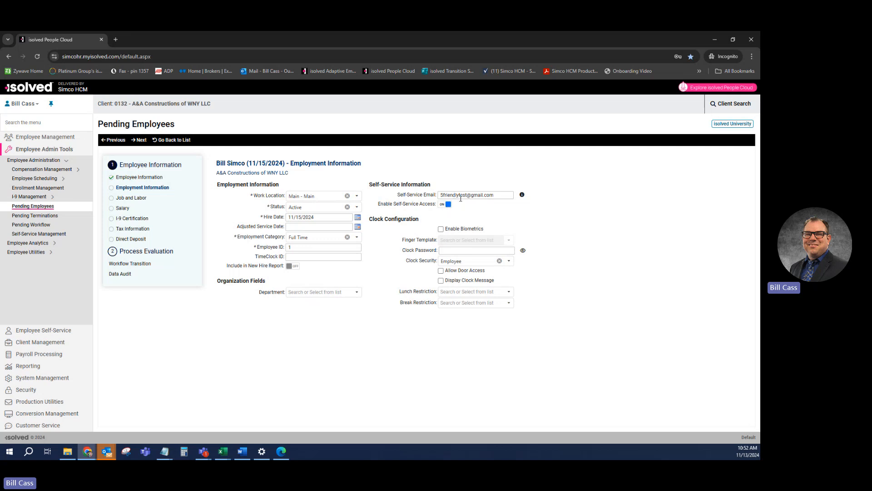
left_click(136, 140)
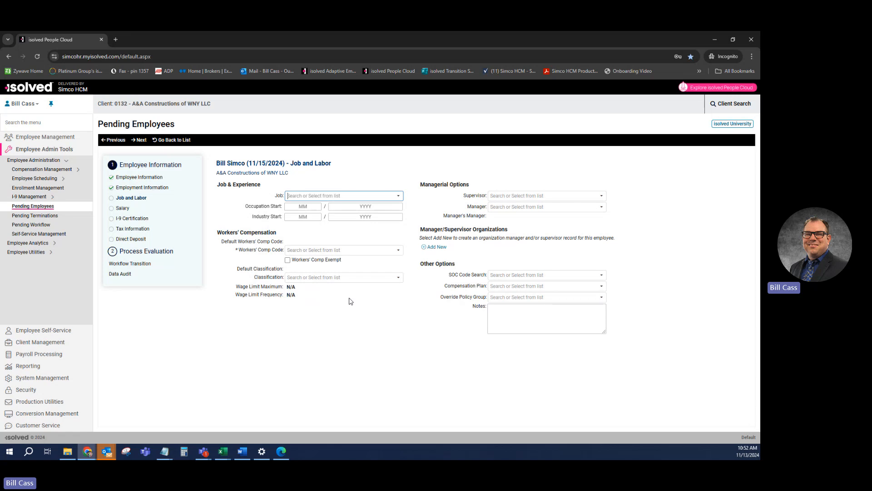
- Choose Workers' Comp Code 5645 - Carpentry- Private Res-Detached and continue to the Salary step
left_click_drag(238, 250, 278, 253)
left_click(239, 256)
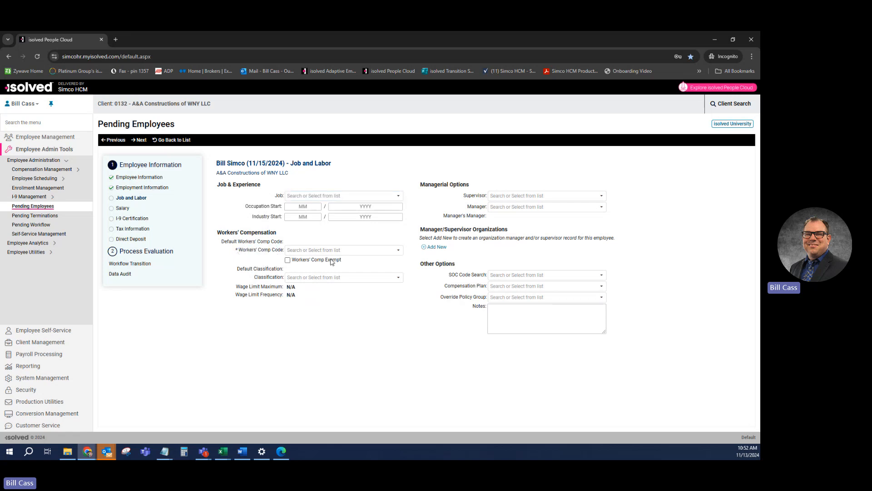
left_click(335, 251)
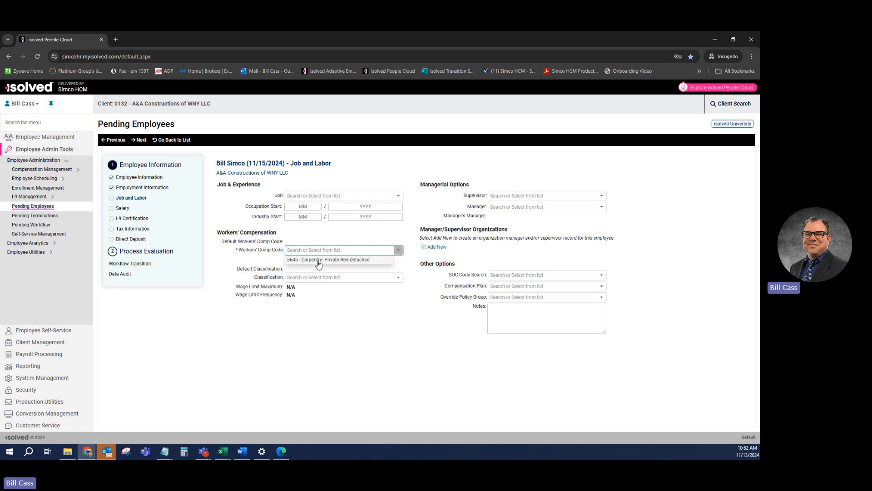
left_click(323, 261)
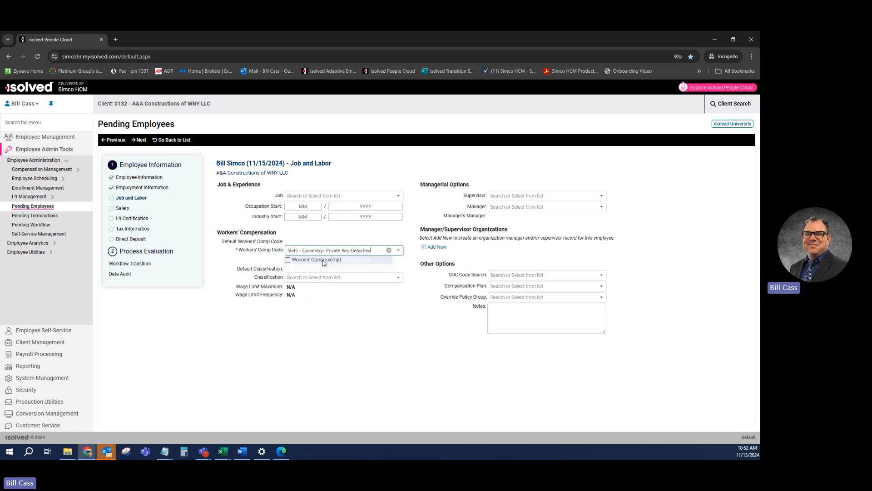
left_click(137, 141)
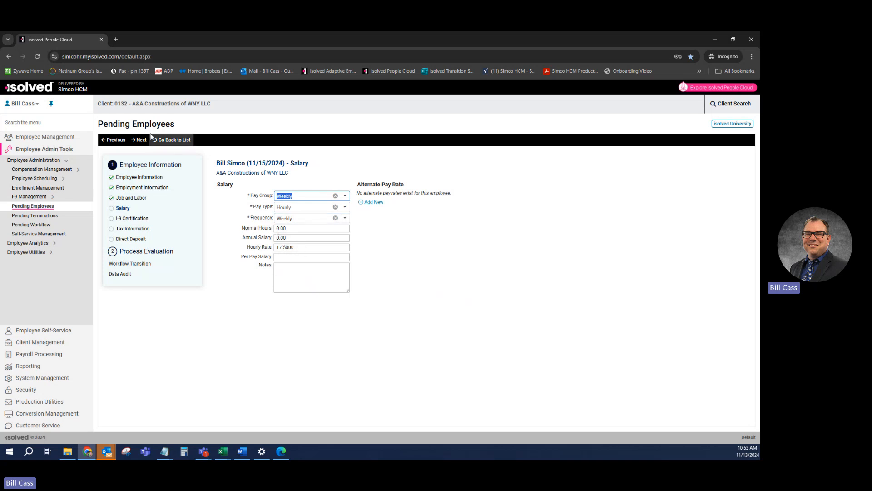
- Accept the weekly hourly salary and review the I-9 Certification Section 2 form
left_click(139, 139)
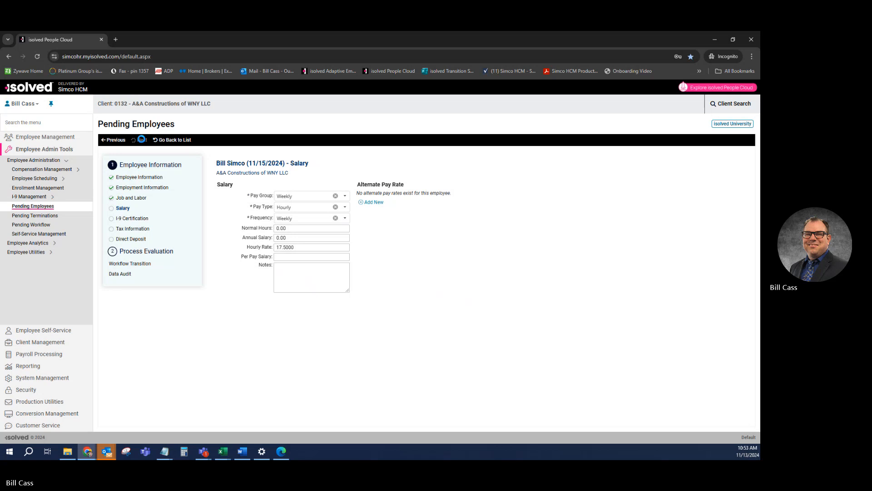
scroll(342, 239, "down", 3)
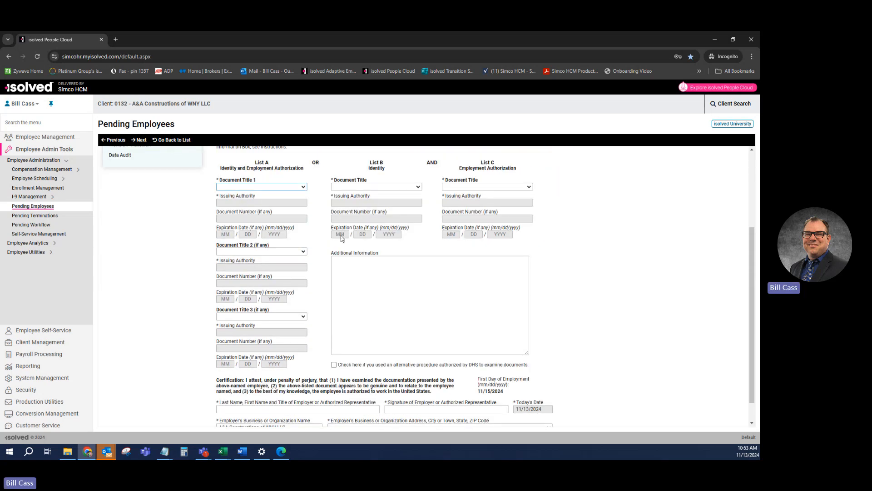
scroll(342, 238, "up", 3)
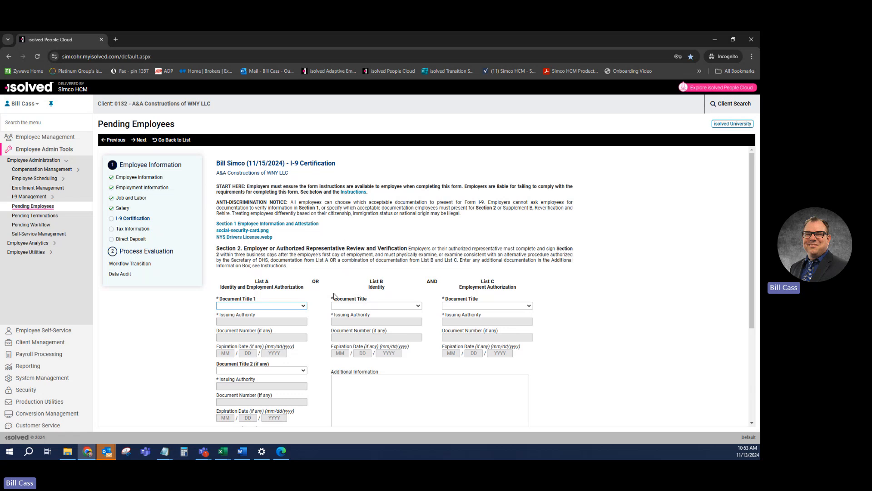
scroll(331, 293, "down", 3)
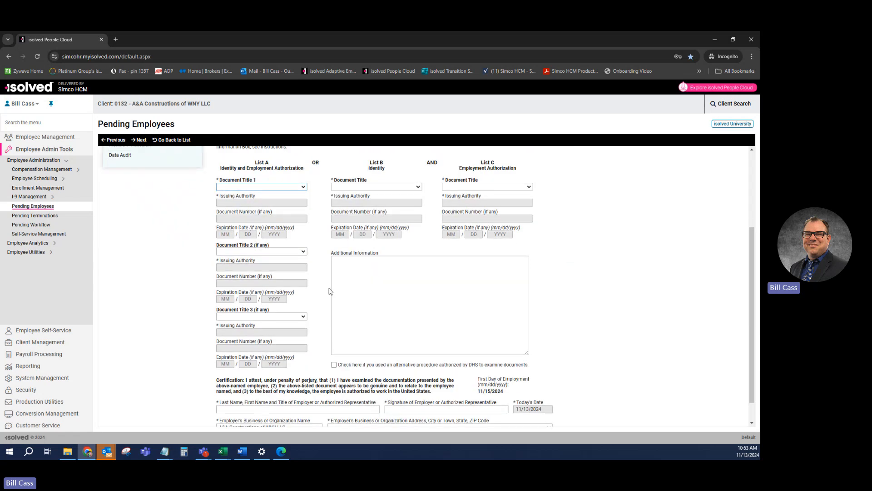
scroll(330, 291, "down", 2)
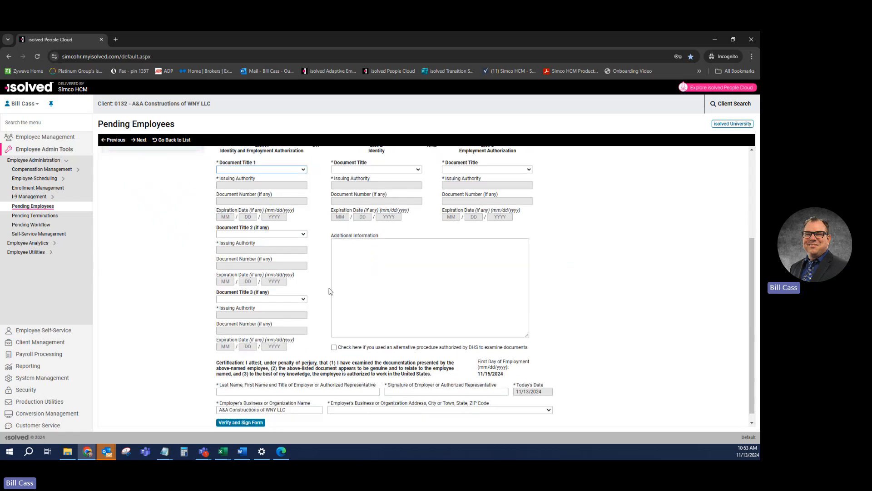
scroll(330, 290, "up", 5)
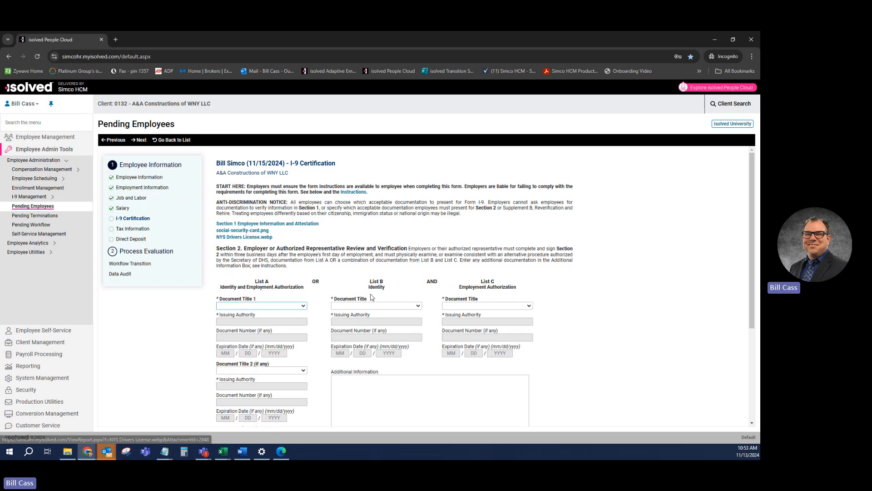
- Save the NYS Drivers License.webp attachment from the I-9 form to the desktop
left_click(246, 237)
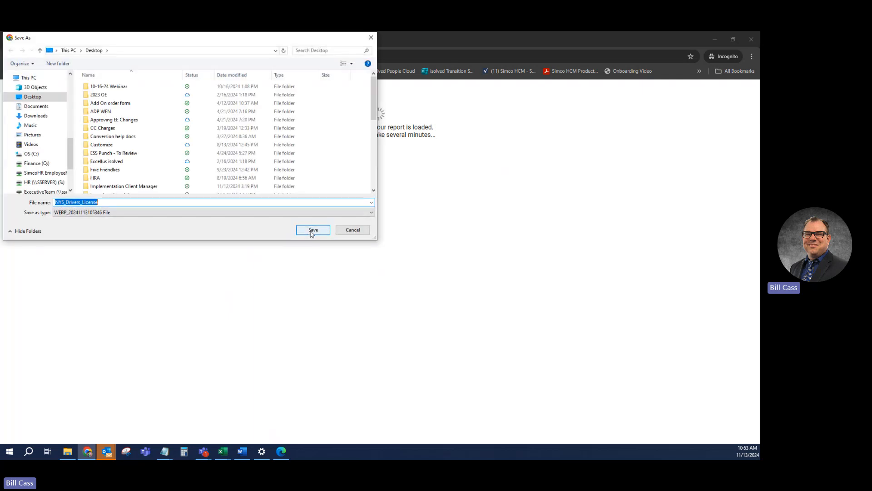
left_click(313, 231)
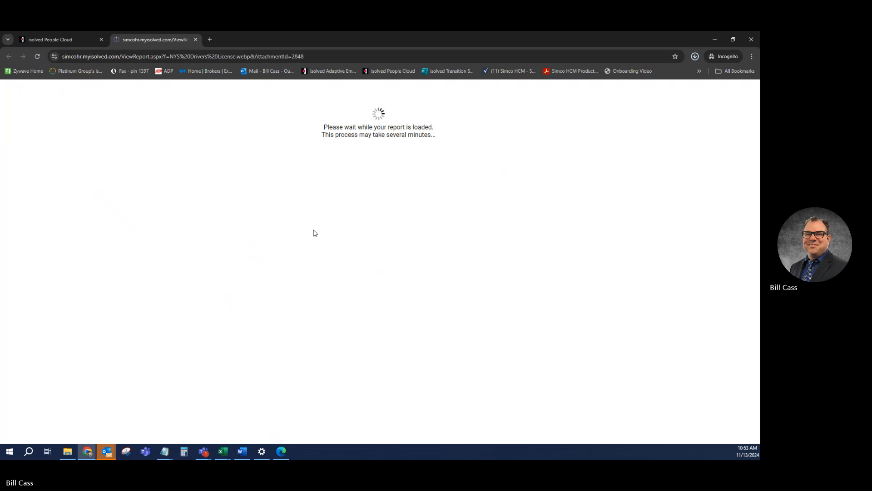
left_click(195, 39)
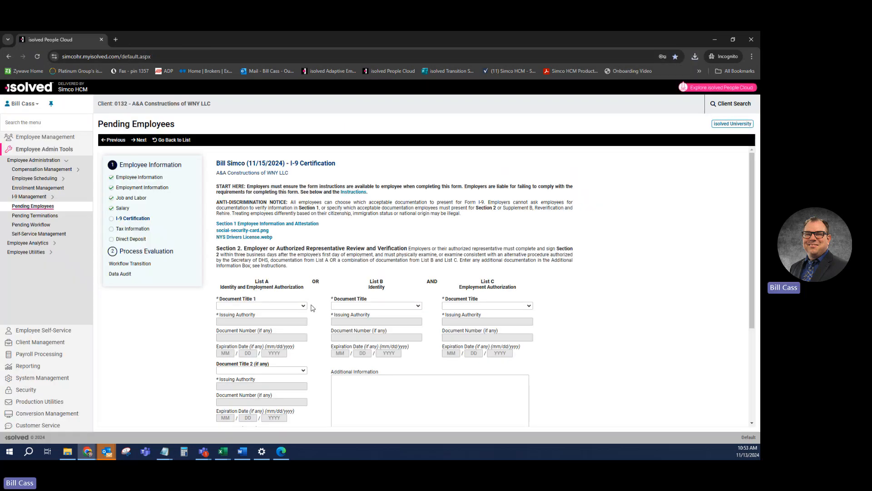
- Save the social-security-card.png attachment and show Chrome's recent downloads
left_click(244, 232)
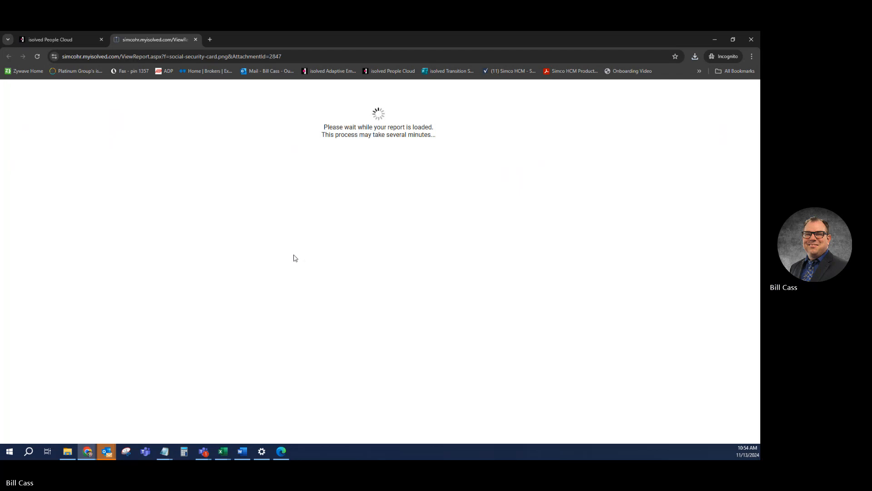
left_click(309, 229)
left_click(195, 39)
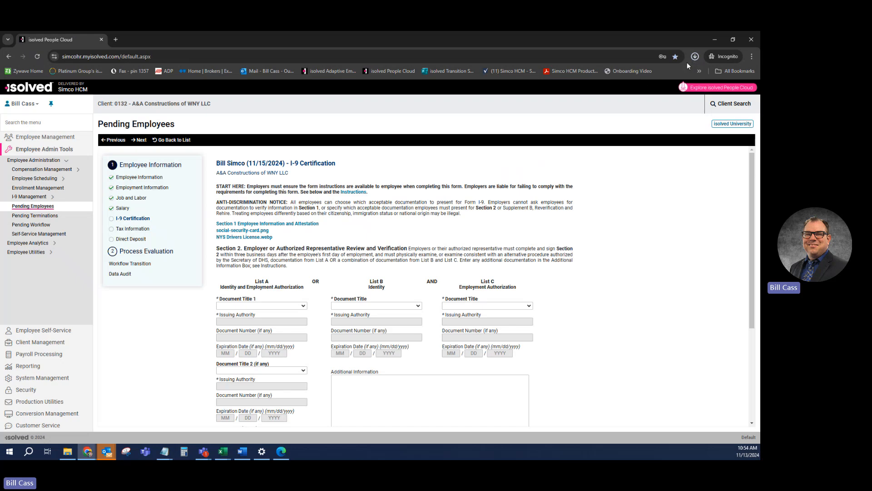
left_click(695, 57)
- Open the social security card image, move its Photos window aside, then open the NYS driver's license file
left_click(637, 119)
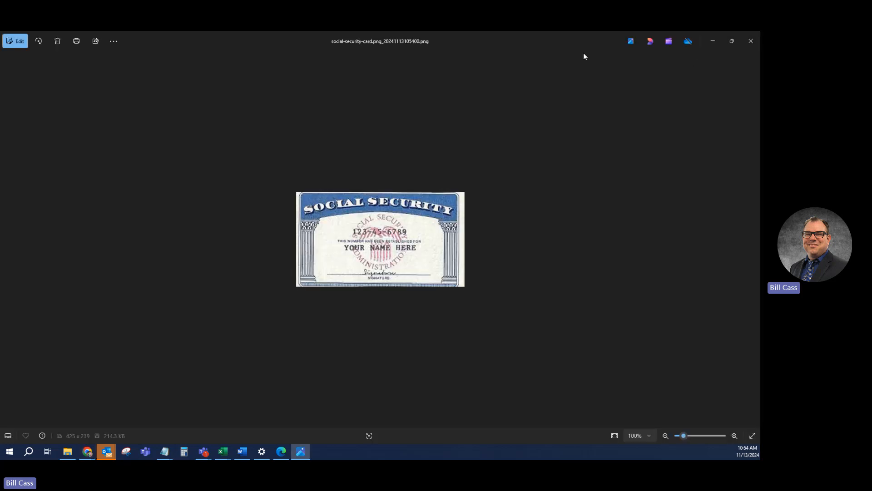
double_click(573, 40)
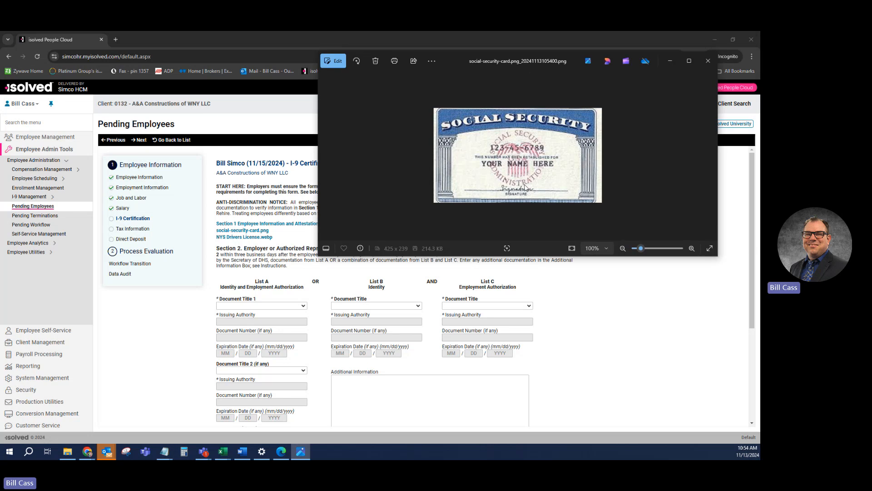
left_click_drag(537, 61, 1, 111)
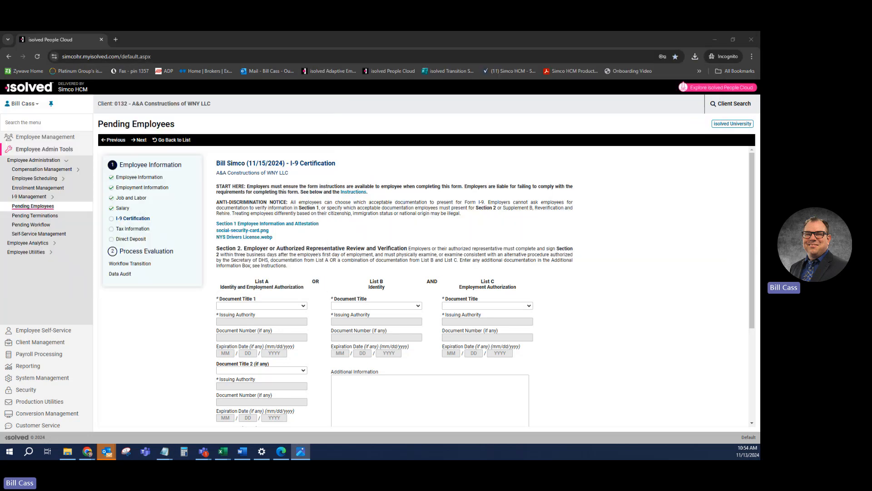
left_click(695, 57)
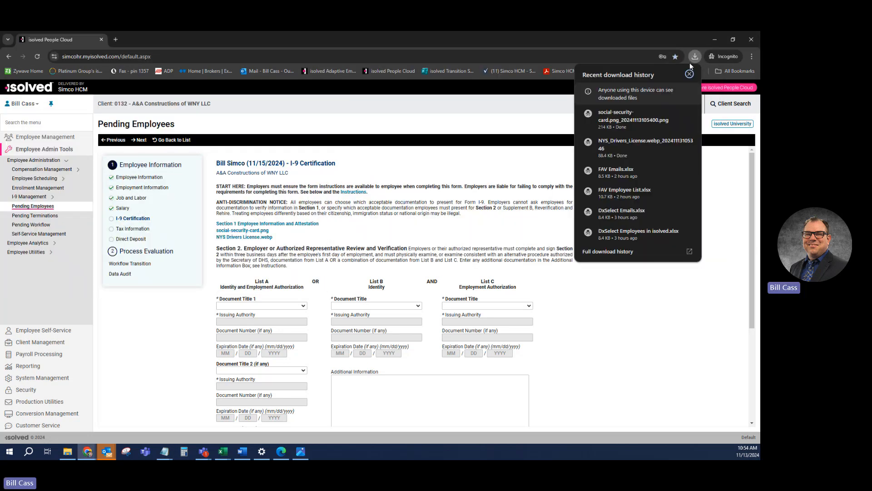
left_click(627, 145)
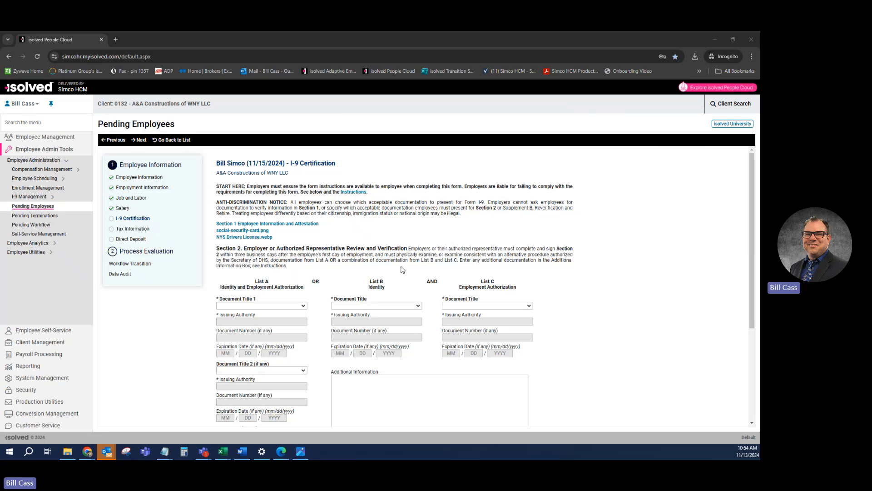
- Enter List B as a New York driver's license with its number, expiring 01/01/2029
scroll(388, 245, "down", 2)
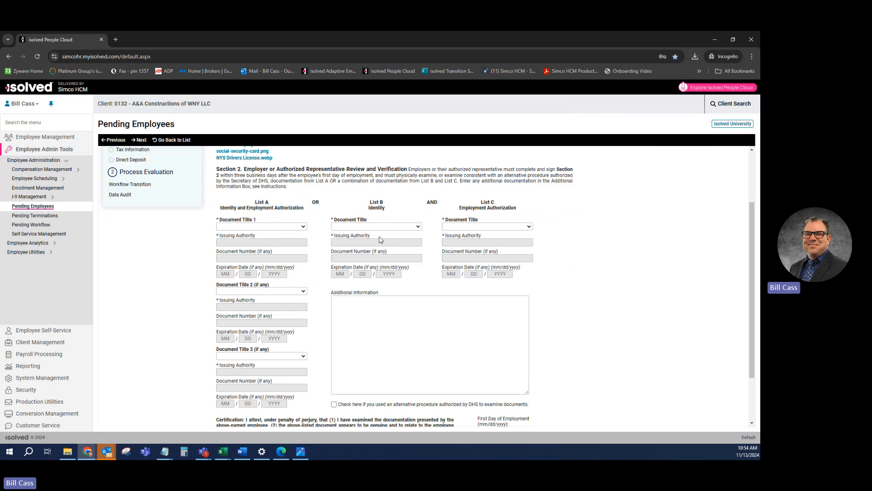
left_click(374, 227)
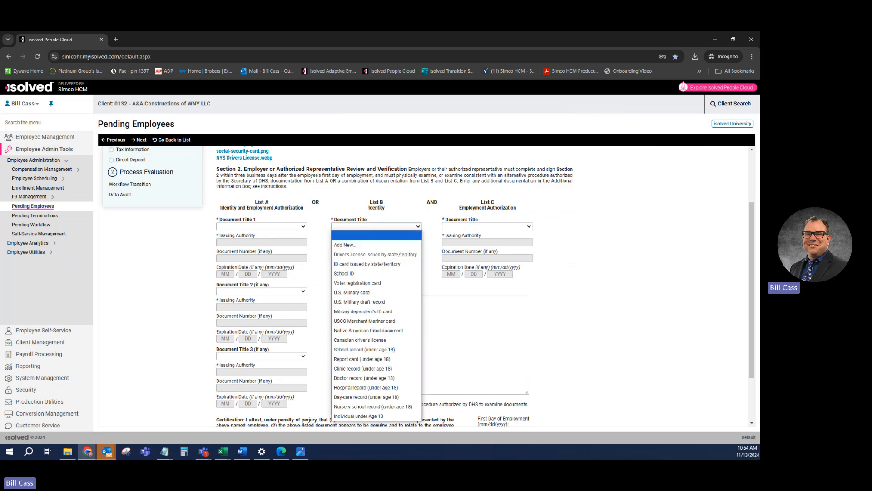
left_click(372, 256)
left_click(359, 243)
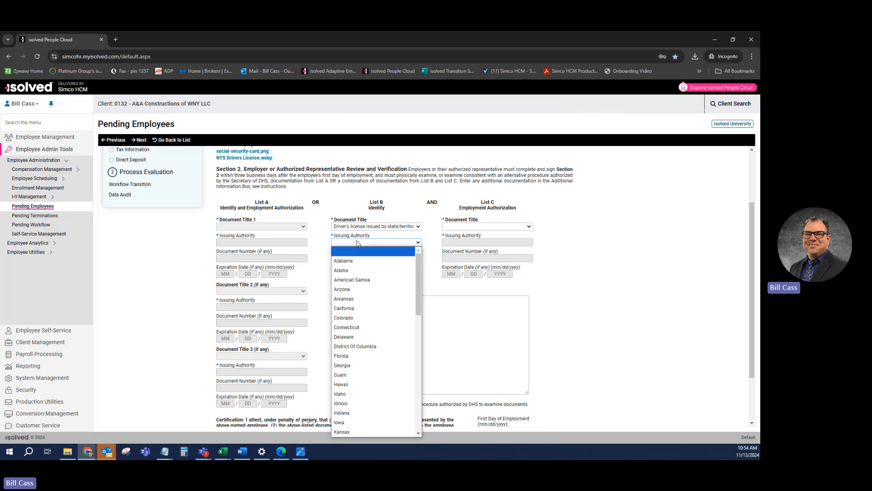
scroll(369, 314, "down", 10)
scroll(369, 314, "up", 3)
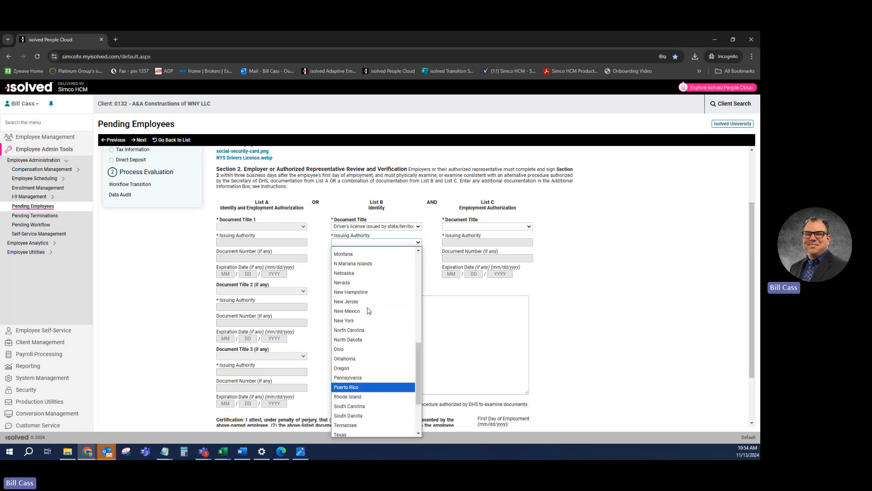
left_click(359, 321)
left_click(351, 258)
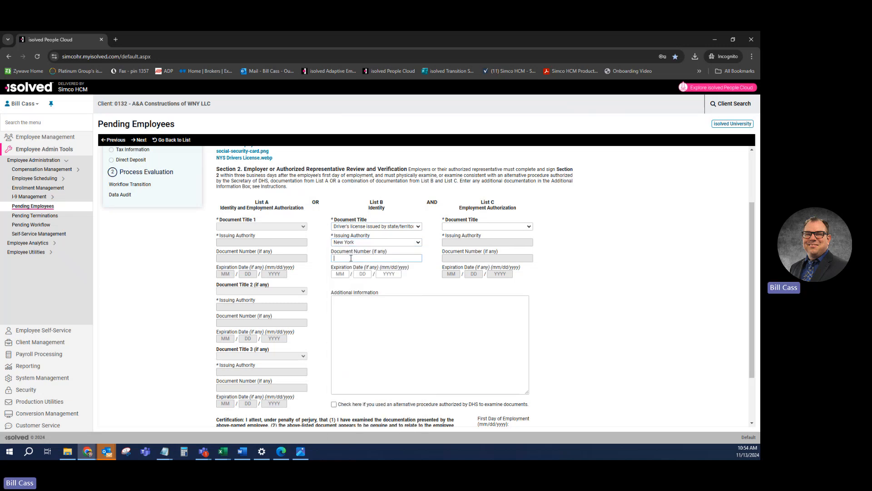
type("123456789")
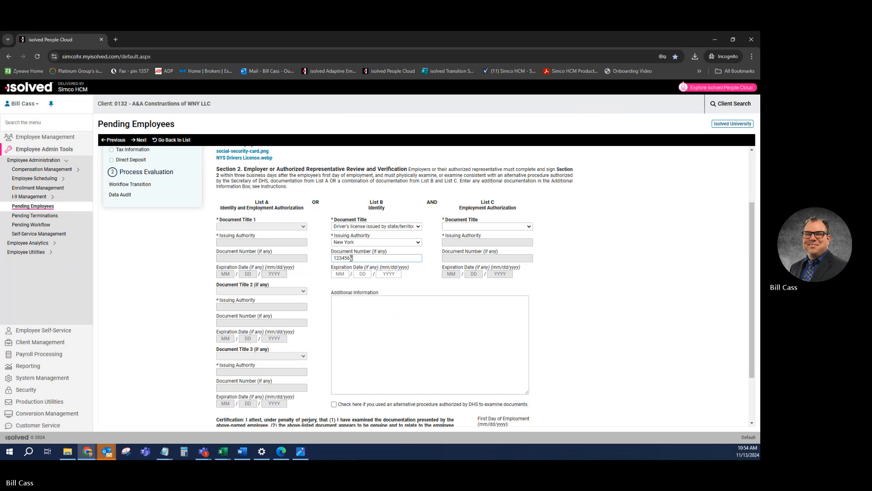
left_click(339, 275)
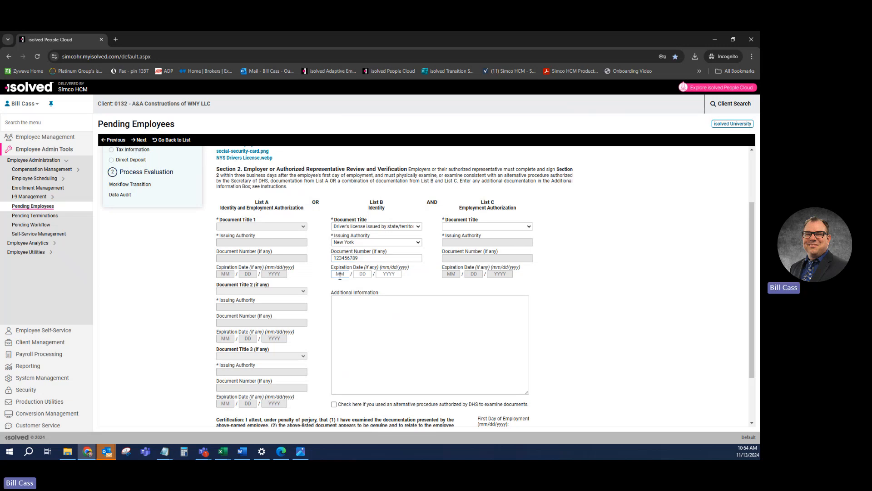
type("0101")
type("20")
type("29")
- Enter List C as an unrestricted Social Security Card with its card number
left_click(490, 227)
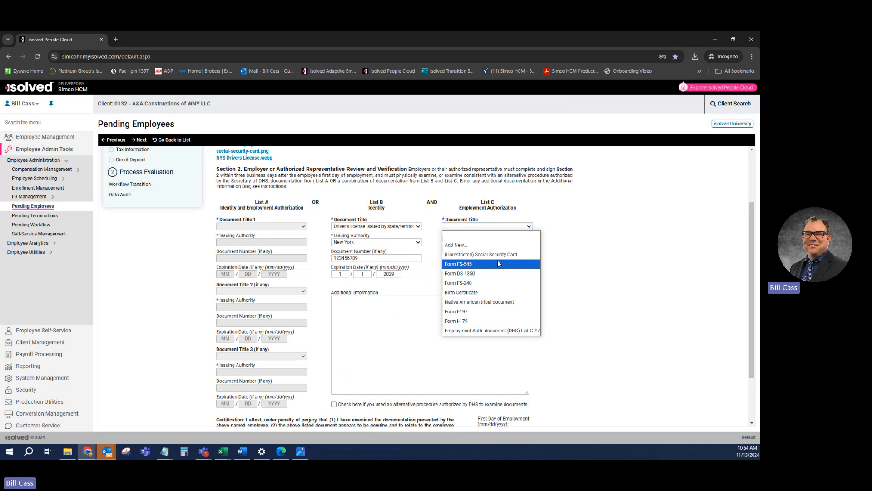
left_click(472, 255)
left_click(473, 258)
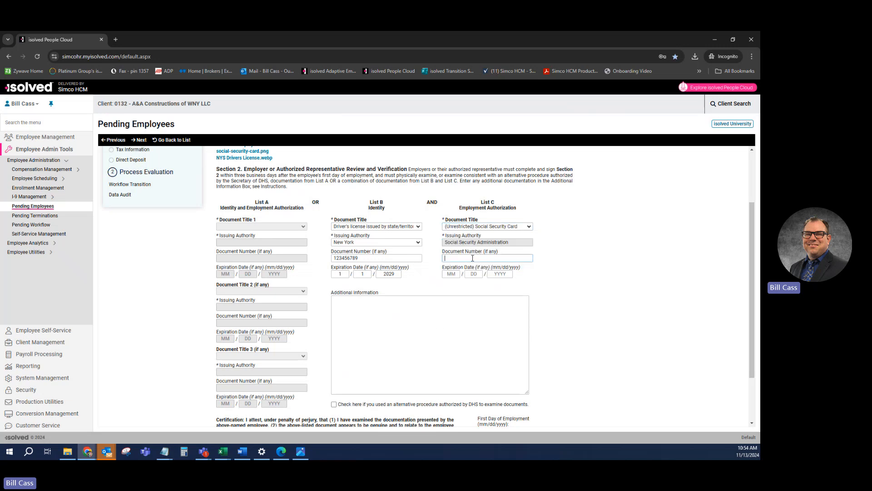
- Fill in the employer representative's last name, first name and title (Owner) and their signature
scroll(452, 287, "down", 1)
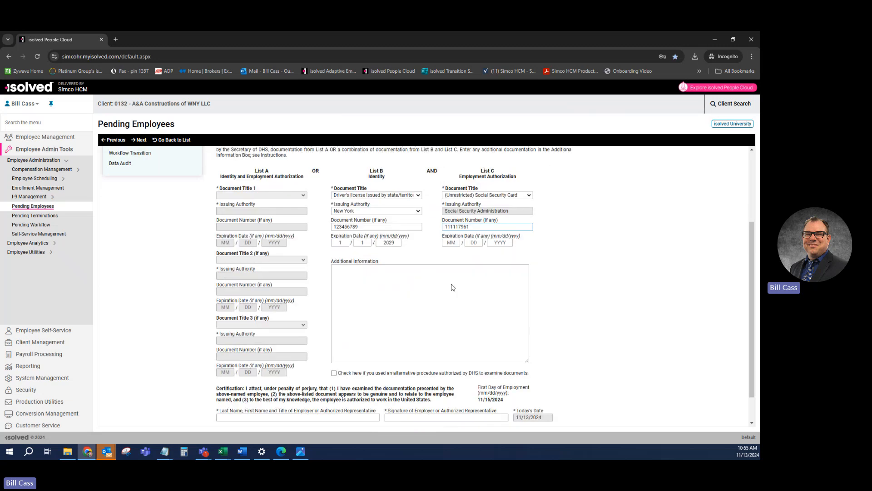
scroll(453, 287, "down", 1)
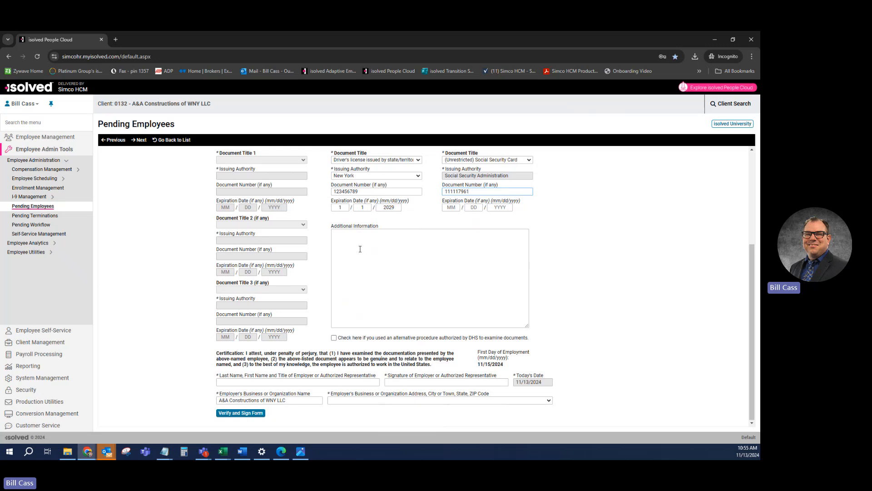
left_click(251, 383)
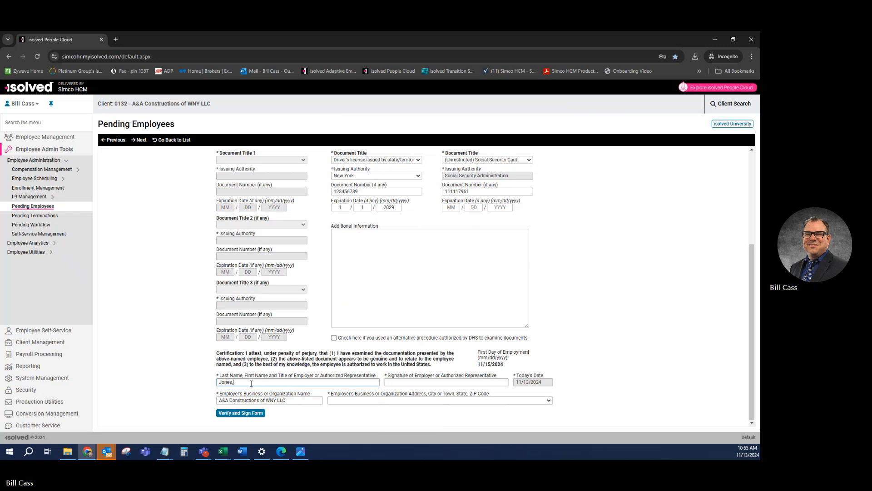
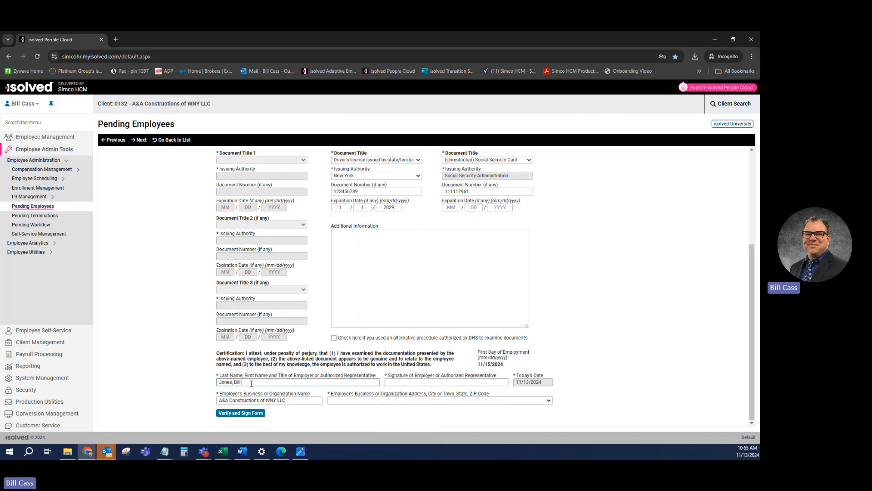
type(" Owner")
key("Tab")
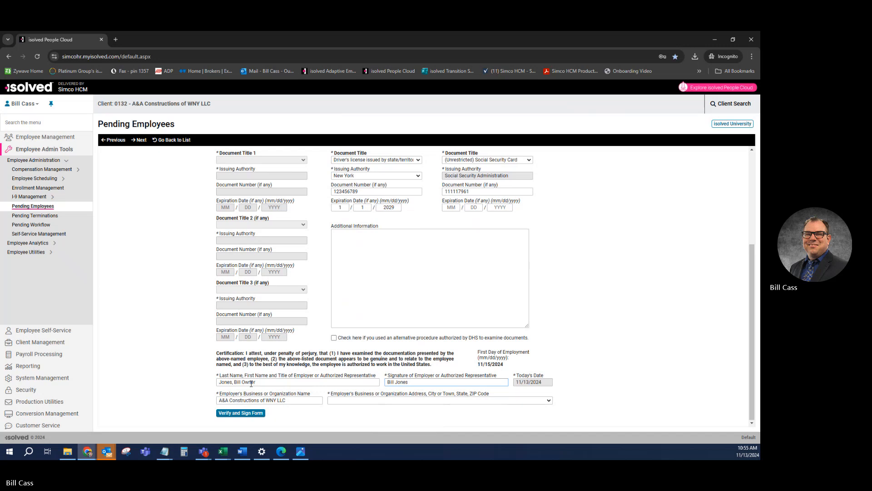
left_click(294, 403)
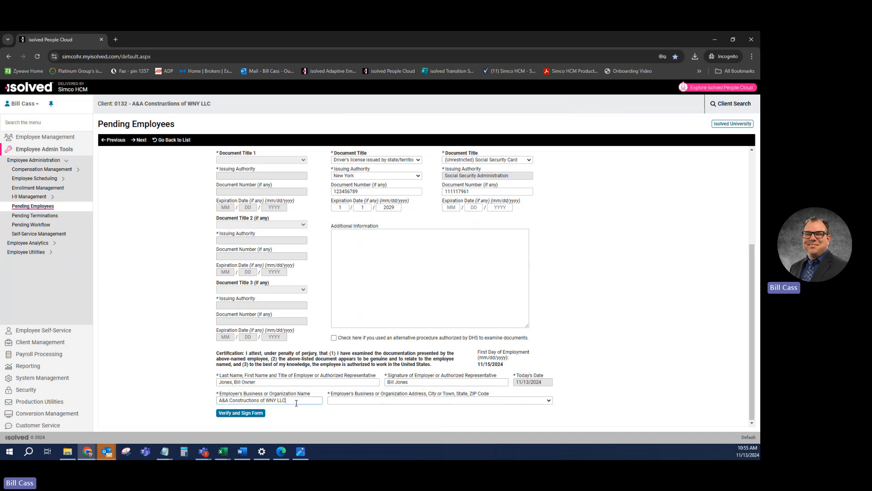
- Choose the company business address and submit with Verify and Sign Form
left_click(372, 400)
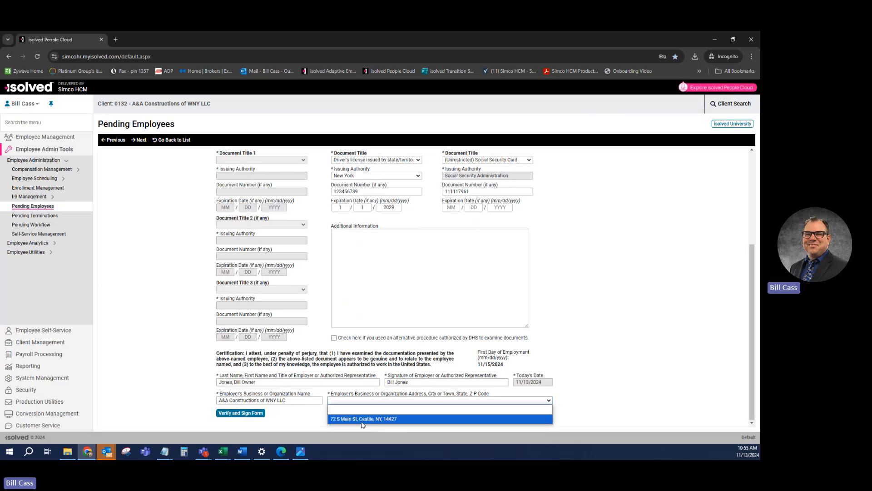
left_click(373, 420)
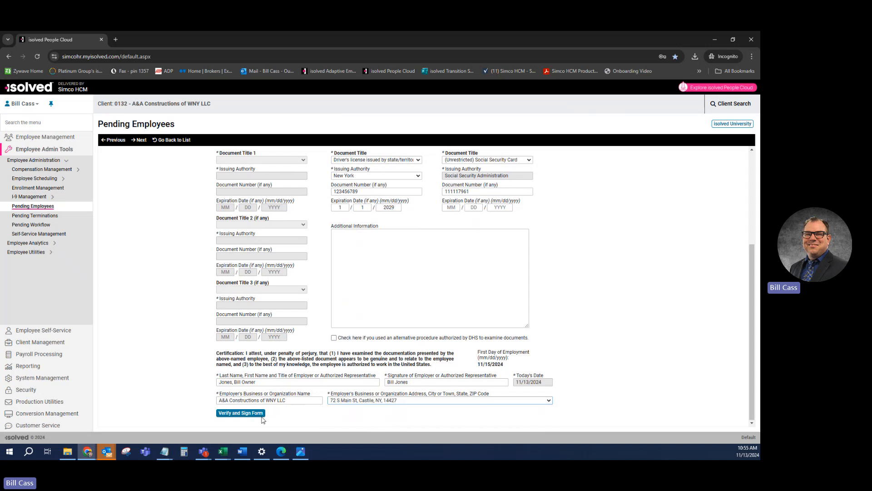
left_click(242, 415)
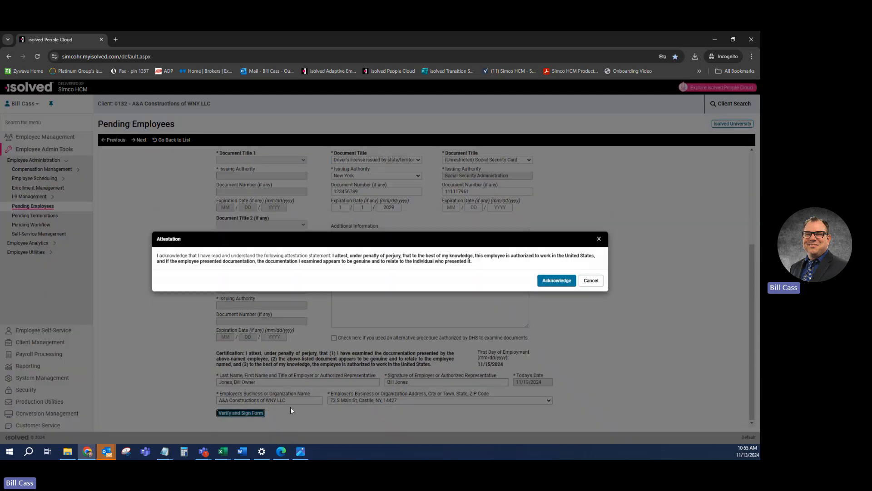
- Acknowledge the I-9 attestation and continue to the Tax Information step
left_click(555, 284)
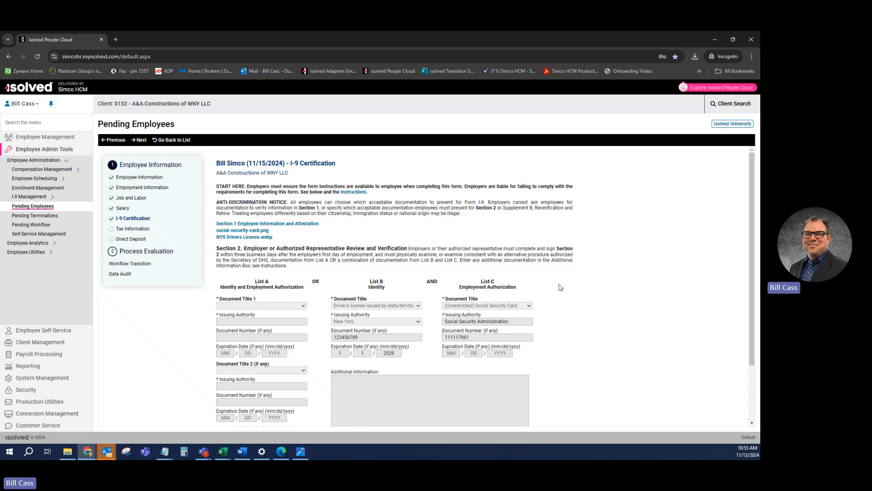
scroll(650, 325, "down", 3)
scroll(493, 316, "up", 3)
left_click(137, 139)
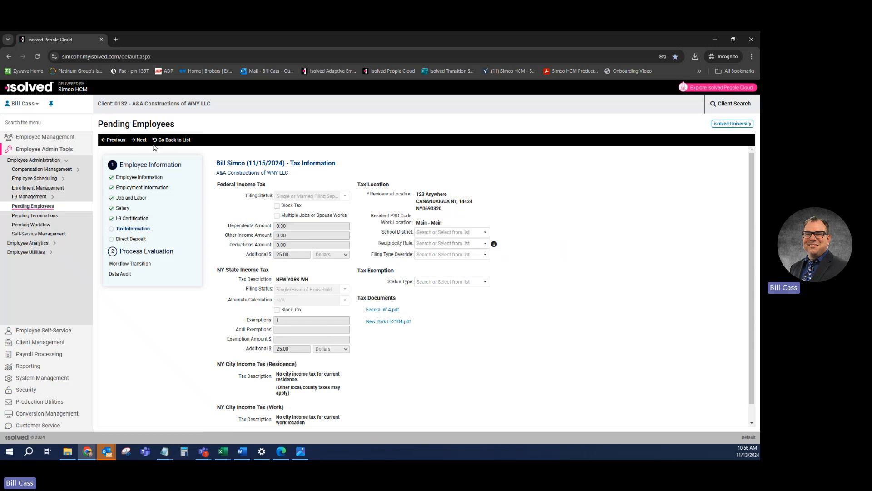
- Accept the tax information and advance to the empty Direct Deposit step
left_click(140, 139)
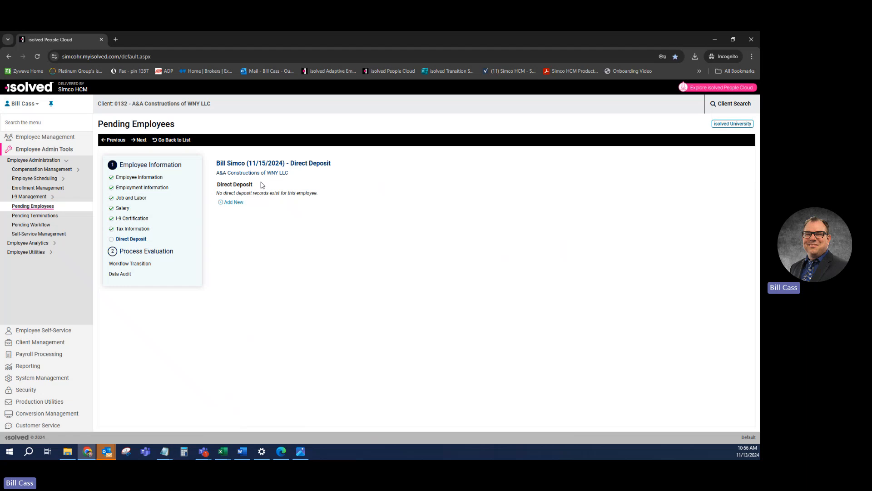
- Skip direct deposit, pass the workflow transition and clean data audit, then complete the new hire
left_click(142, 141)
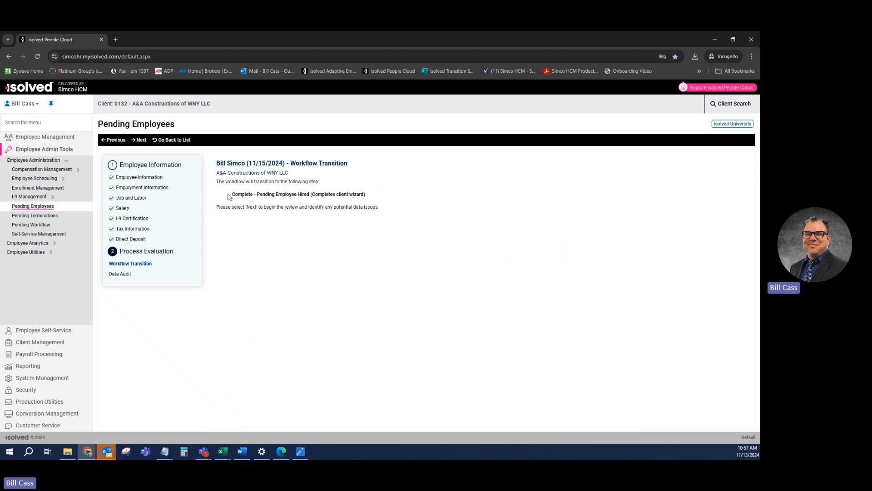
left_click(139, 140)
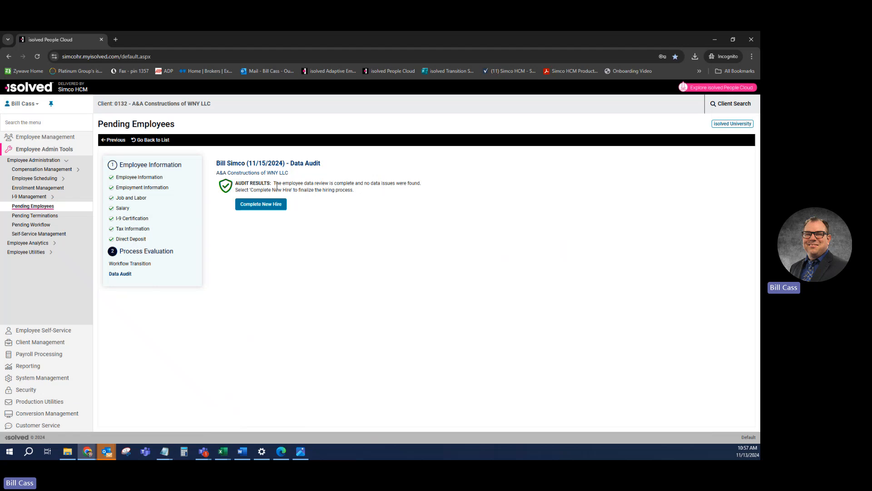
left_click(261, 204)
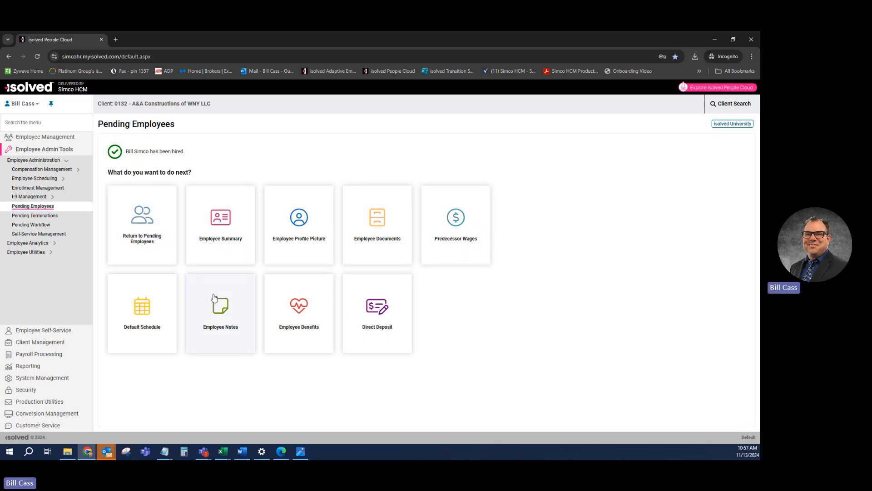
- Open the new employee's Employee Summary from the employee list, showing Active, hired 11/15/2024
left_click(41, 138)
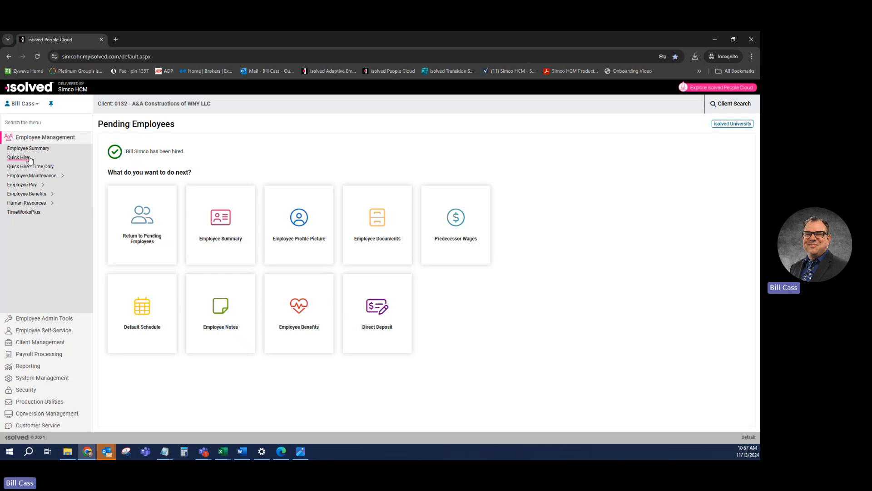
left_click(32, 151)
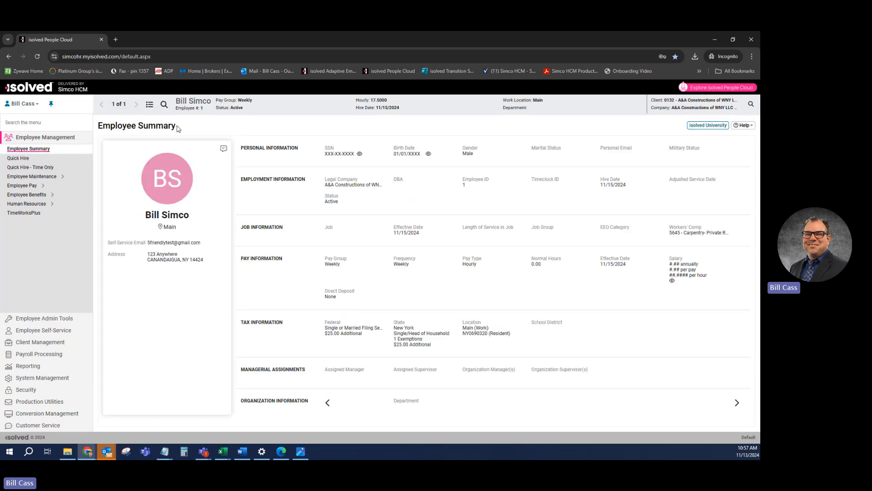
left_click(149, 105)
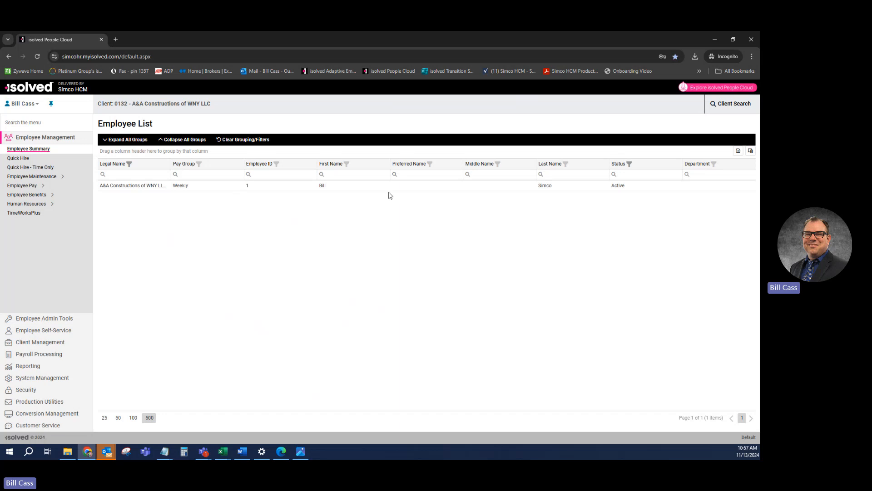
left_click(409, 186)
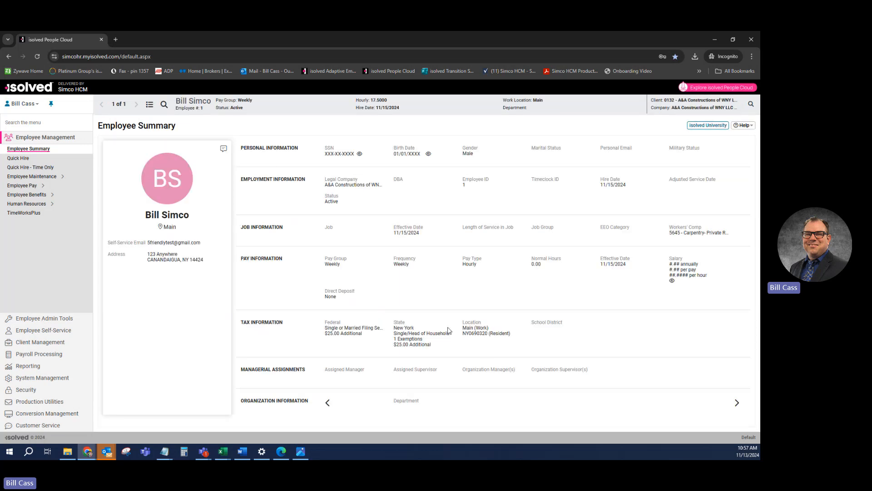